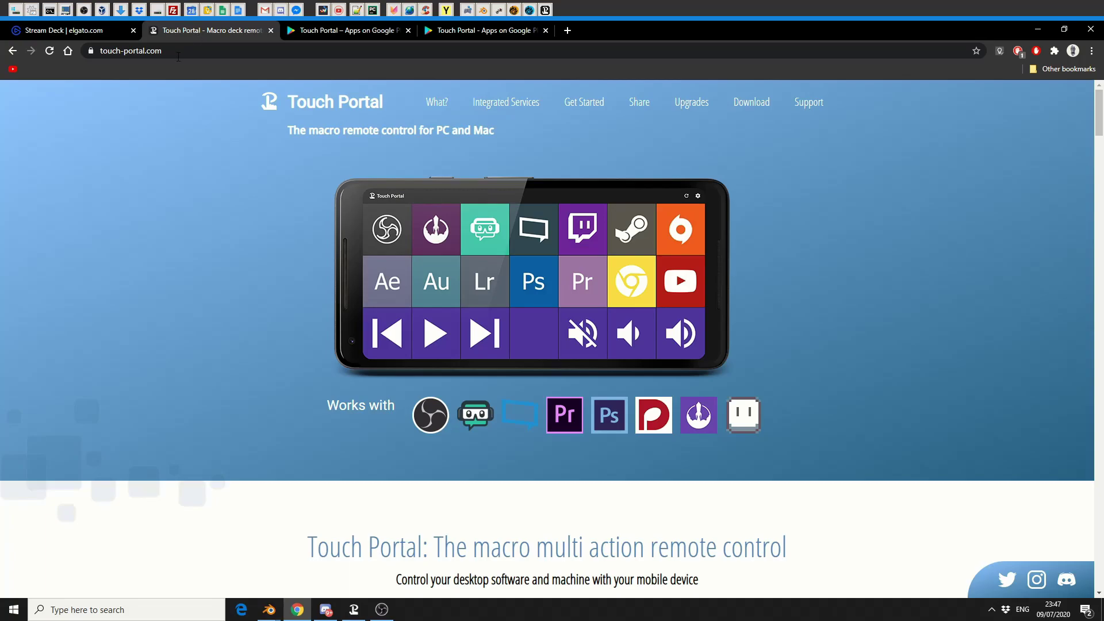
# Scroll down the touch-portal.com page to the Integrated Services list of controllable apps.
pyautogui.scroll(-10, 431, 326)
pyautogui.scroll(-20, 437, 339)
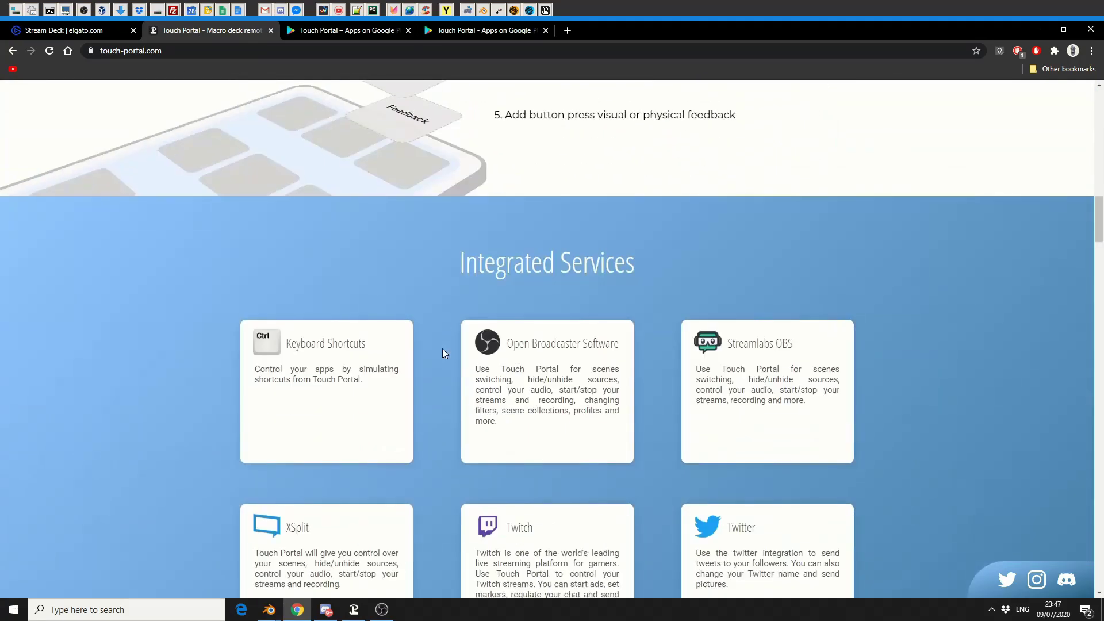
pyautogui.scroll(-10, 454, 367)
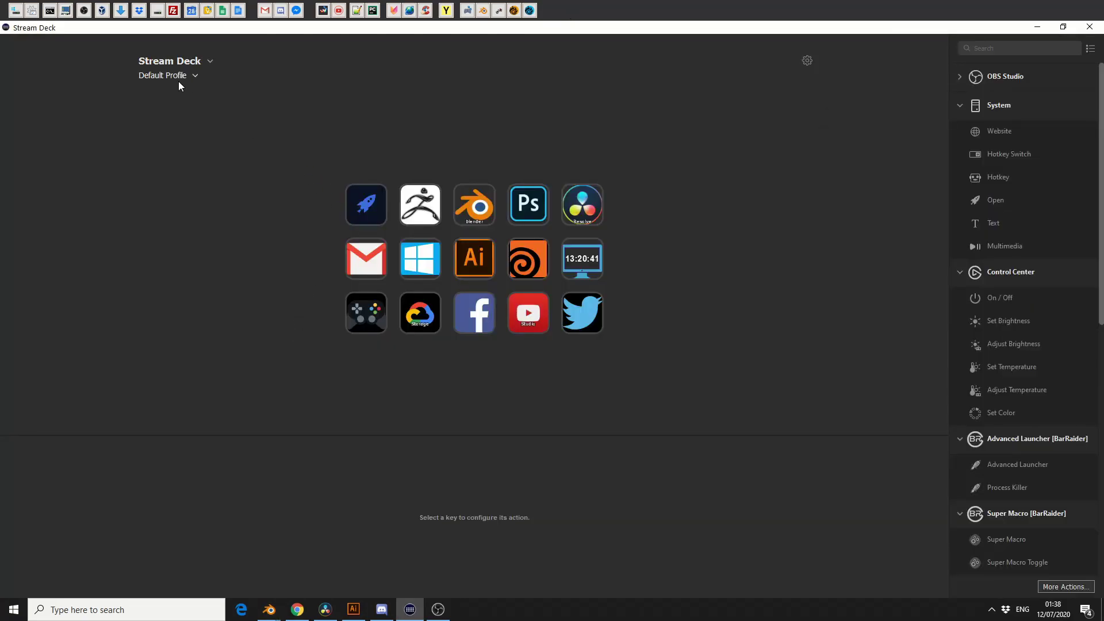
# Choose Blender Main from the Stream Deck profile list.
pyautogui.click(178, 82)
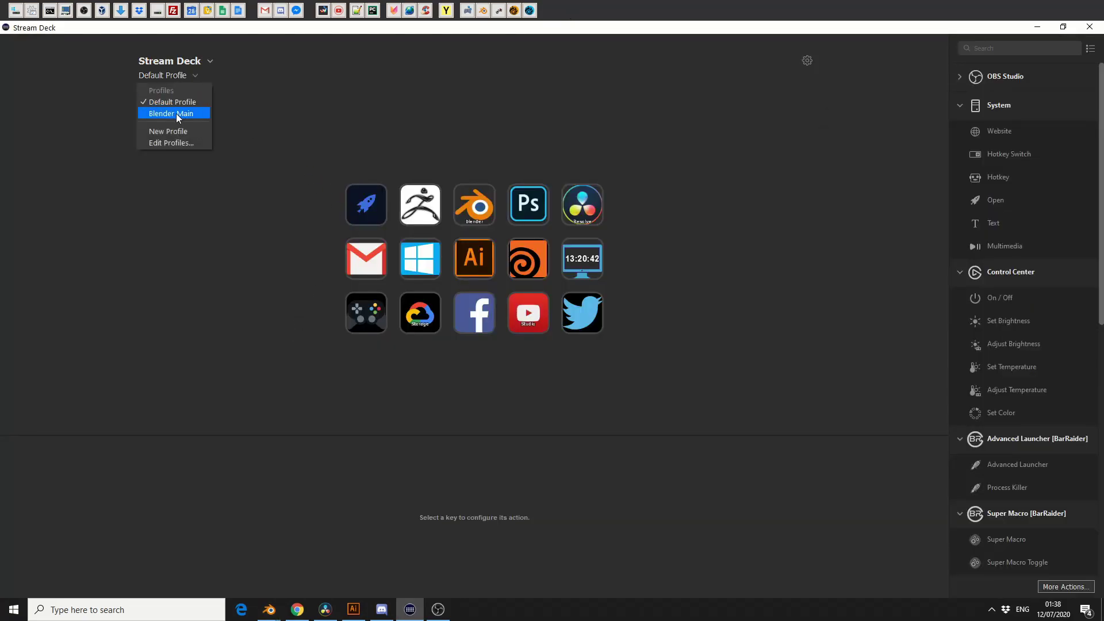
pyautogui.click(176, 113)
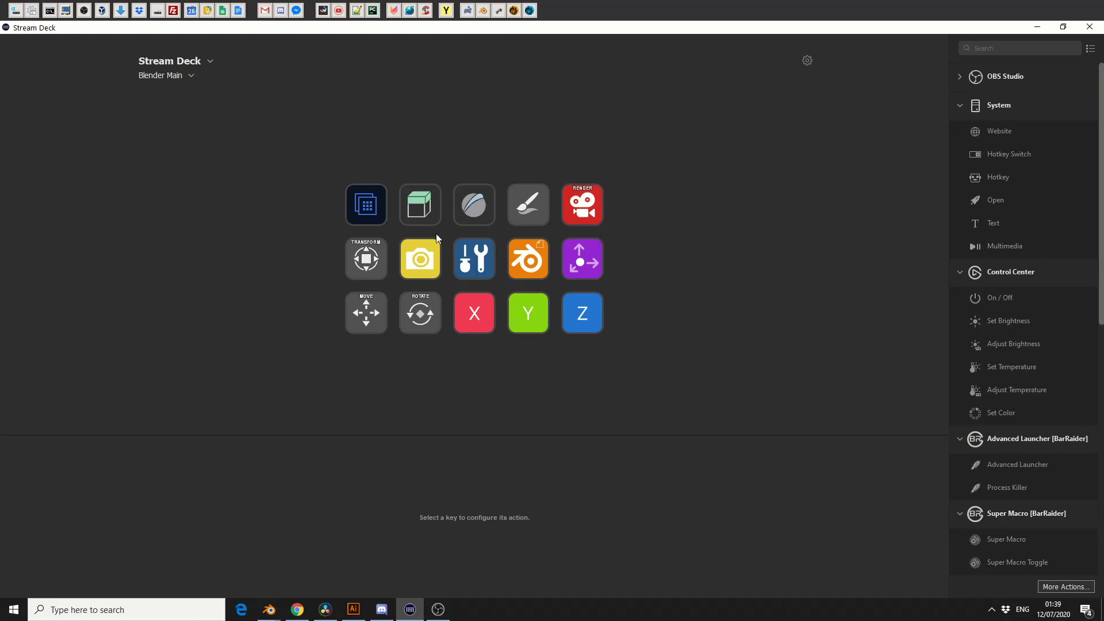
# Open the sphere folder, select a sub-key to view its System: Hotkey settings, and scroll the actions list.
pyautogui.doubleClick(471, 210)
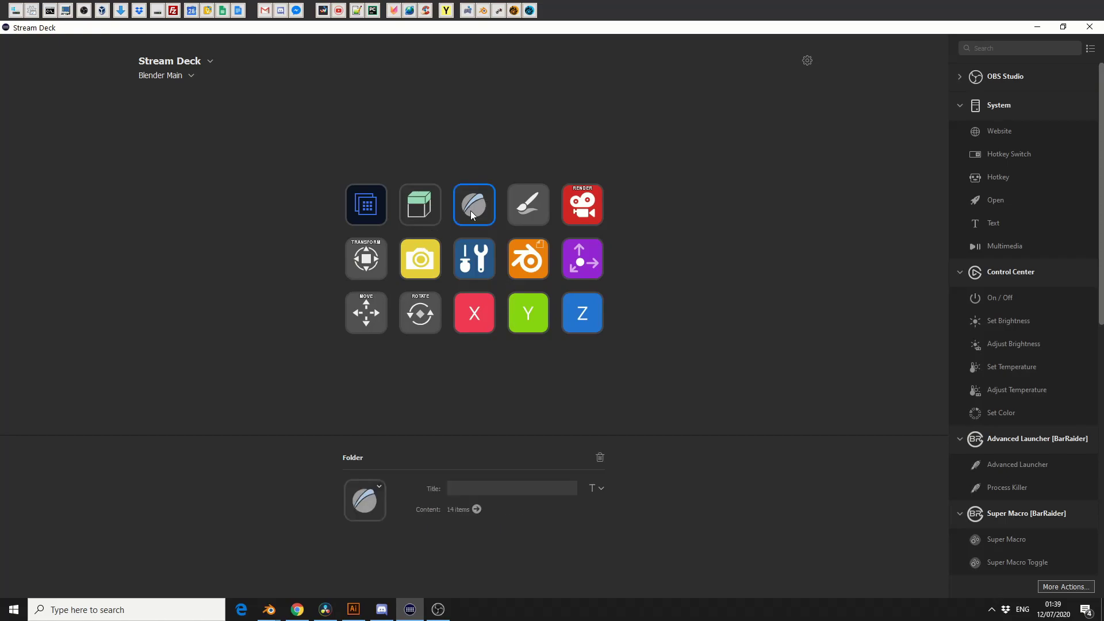
pyautogui.click(471, 211)
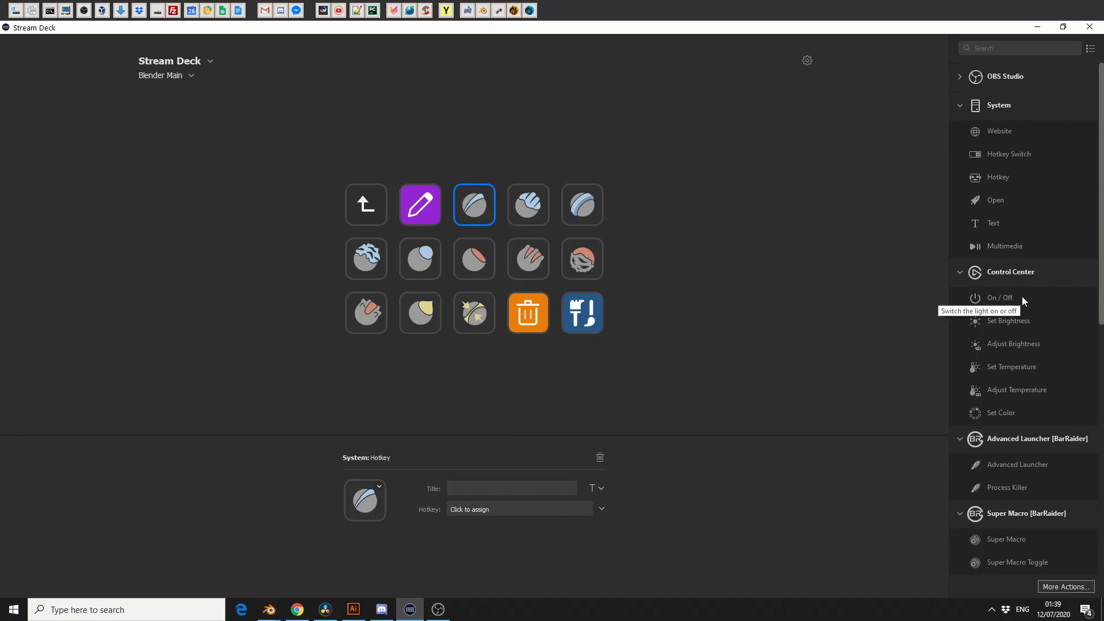
pyautogui.scroll(-3, 1023, 341)
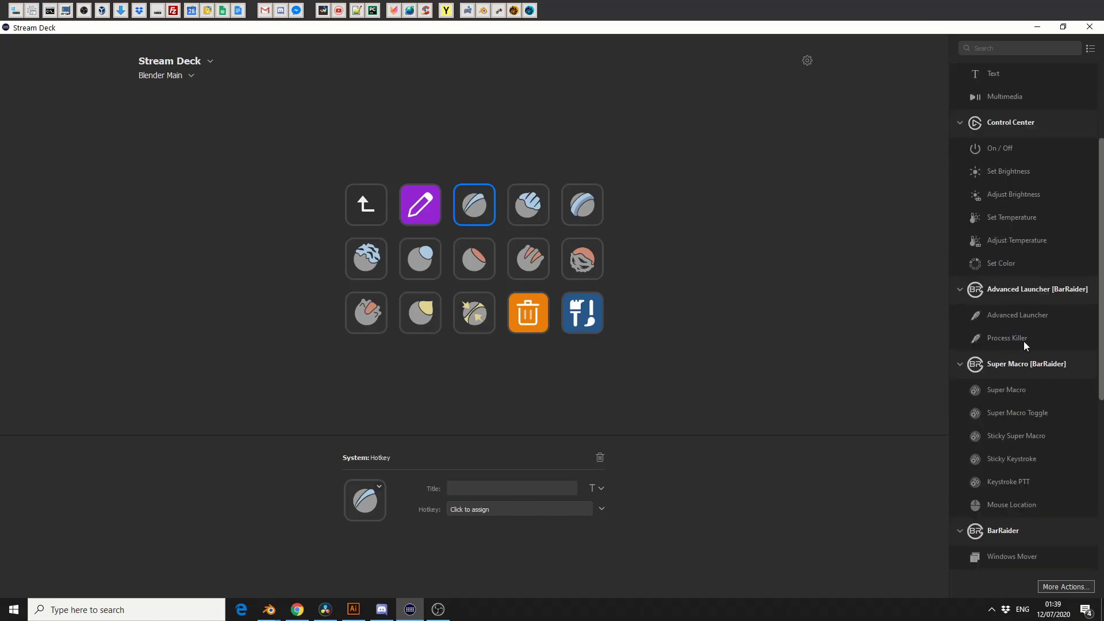
pyautogui.scroll(-4, 1027, 344)
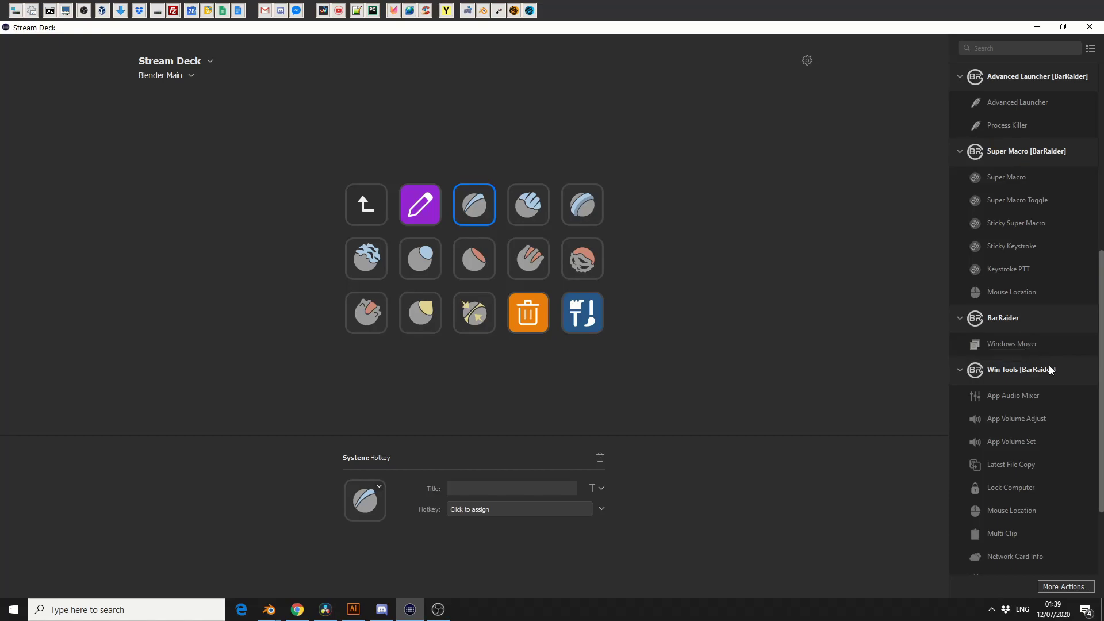
pyautogui.click(1070, 587)
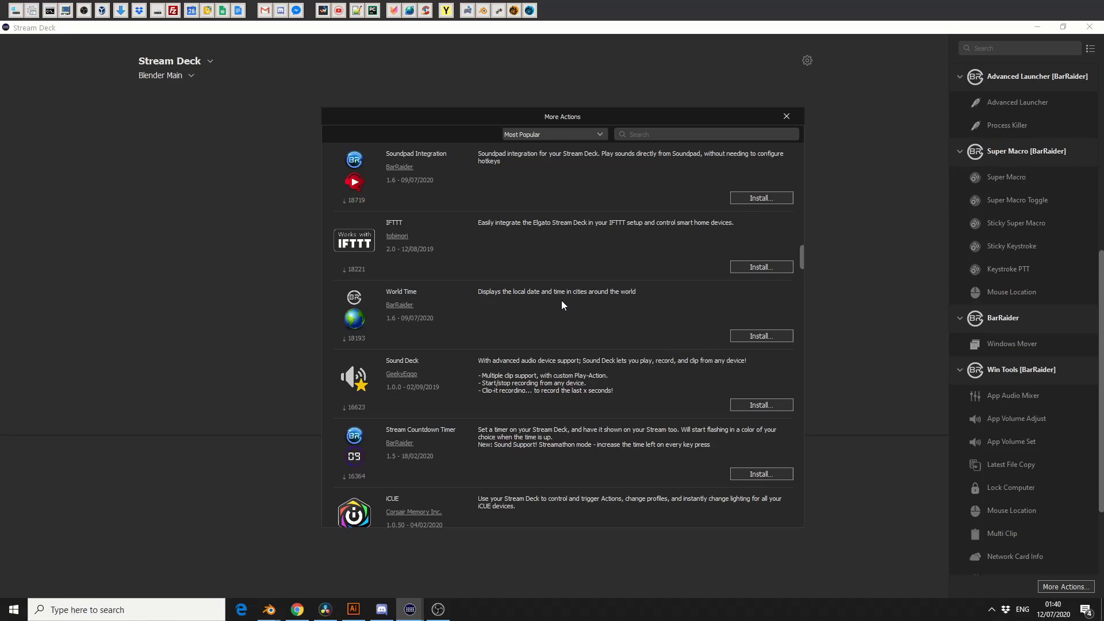
pyautogui.scroll(-15, 562, 303)
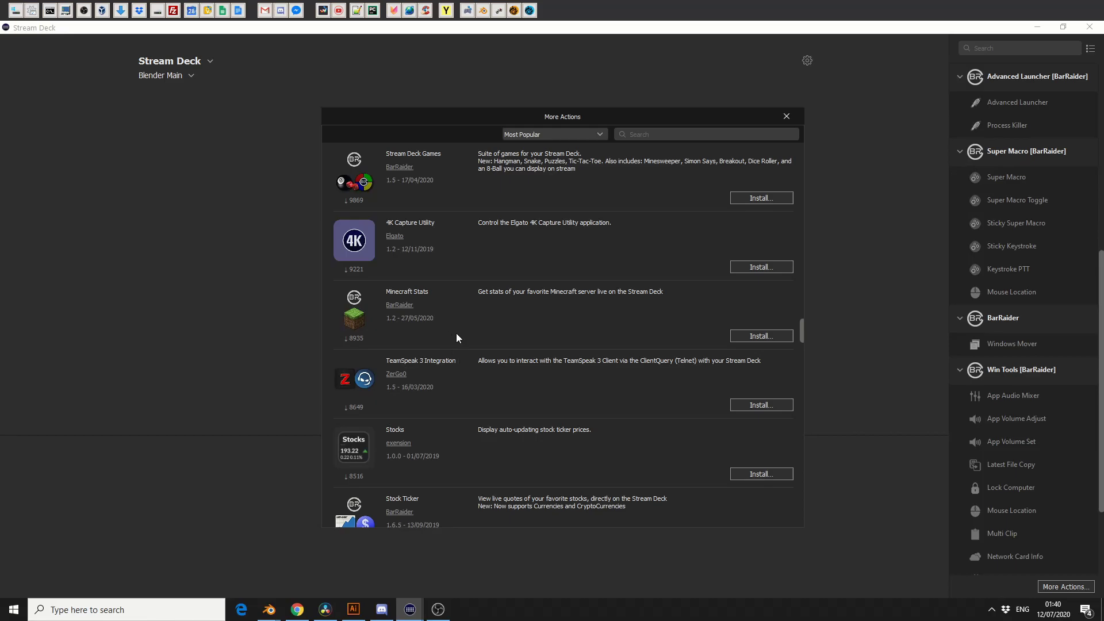
pyautogui.scroll(-5, 496, 363)
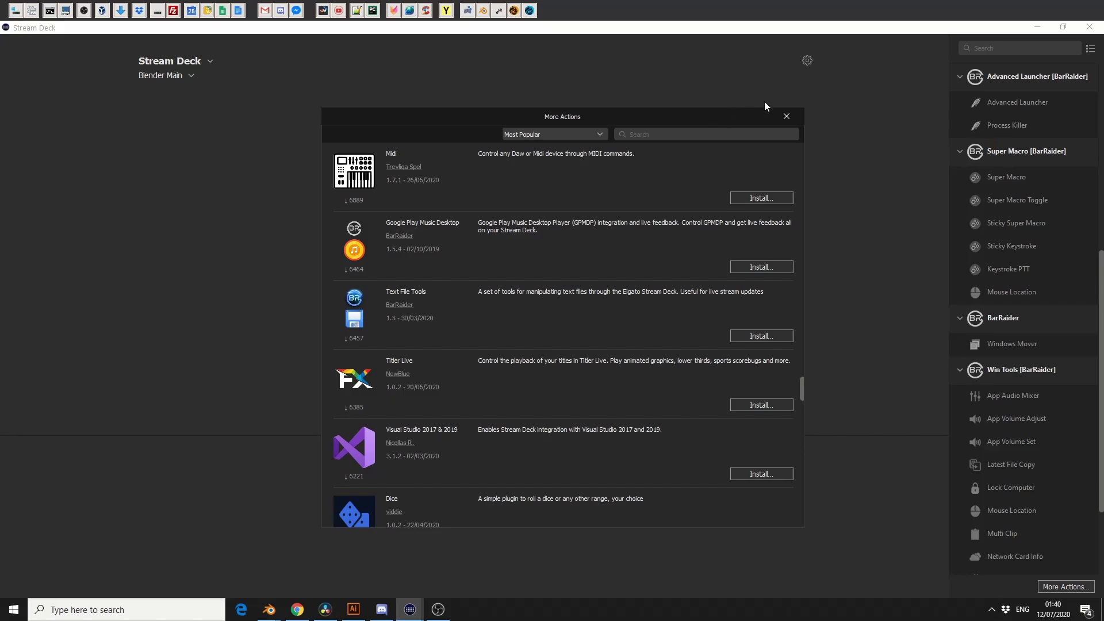
pyautogui.click(787, 117)
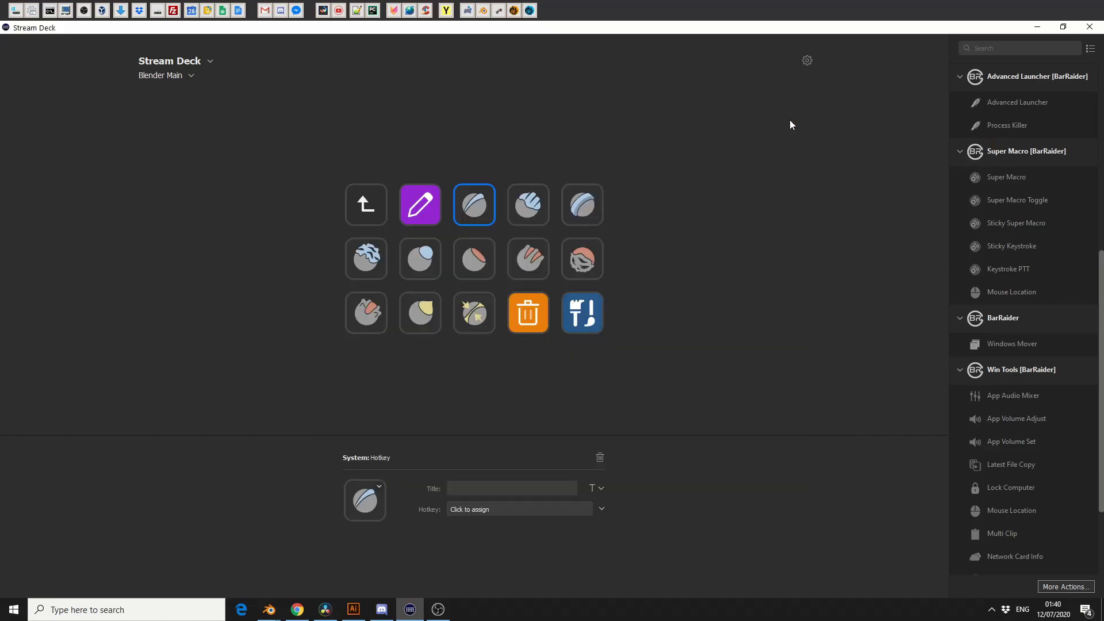
# Go back to the main page, open the green-cube edit folder and select its empty bottom-right key.
pyautogui.click(360, 199)
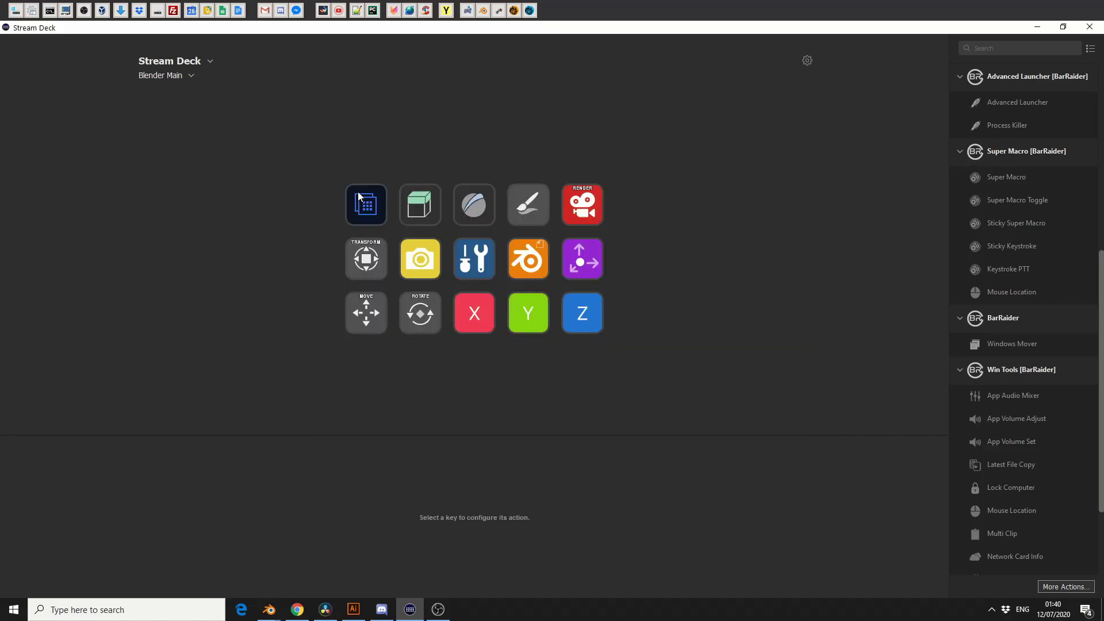
pyautogui.doubleClick(424, 200)
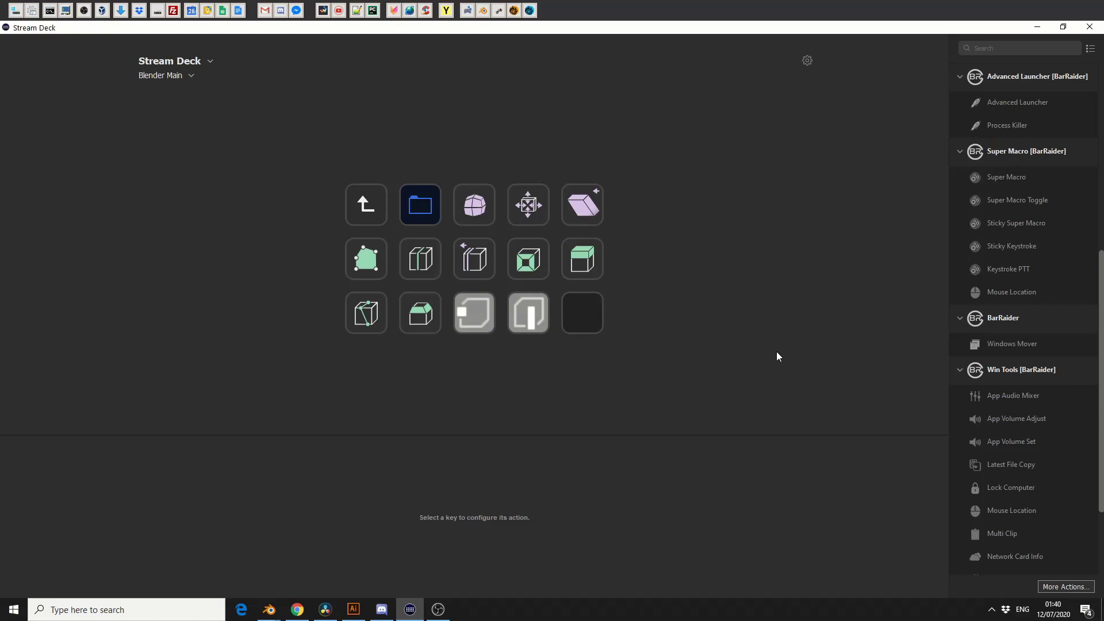
pyautogui.click(597, 323)
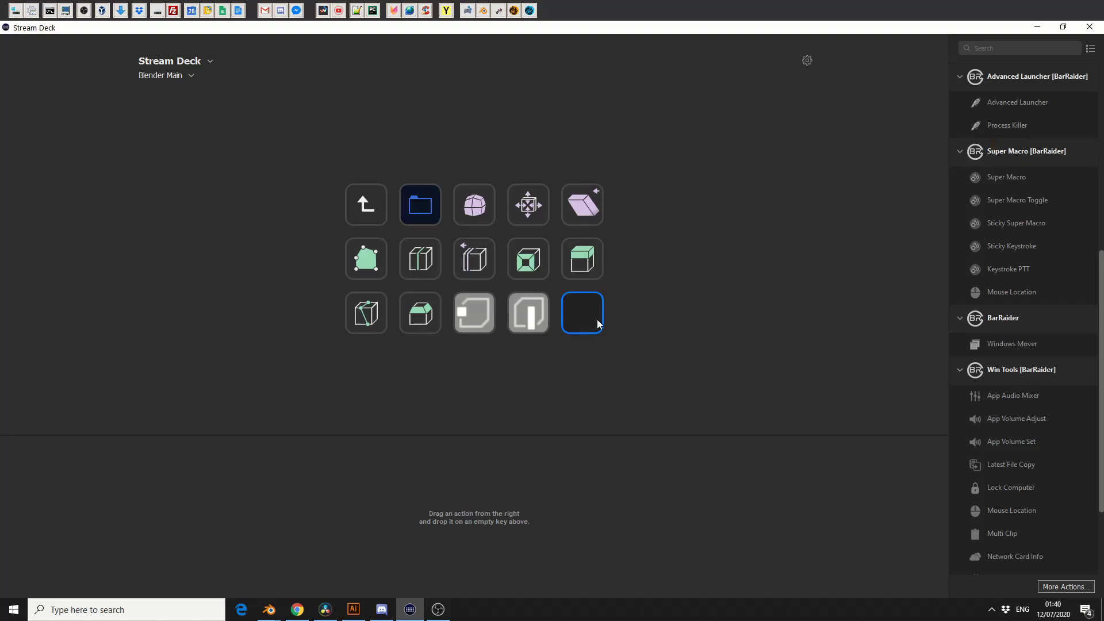
# Put a System Hotkey action on the empty key and choose Create New Icon for it.
pyautogui.scroll(6, 1000, 244)
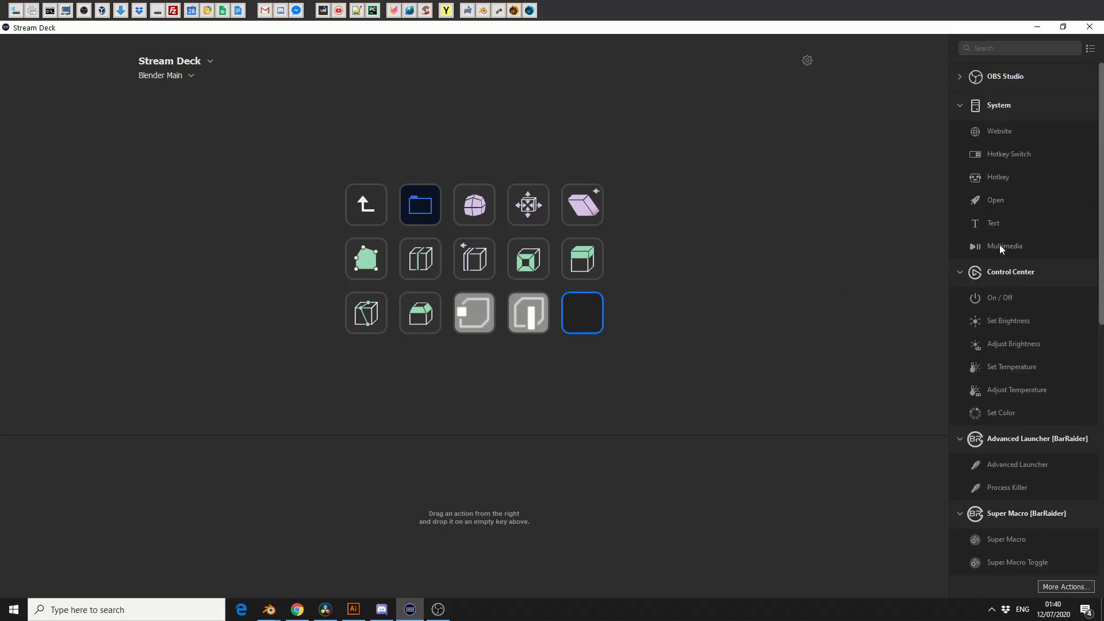
pyautogui.moveTo(1008, 177); pyautogui.dragTo(588, 312)
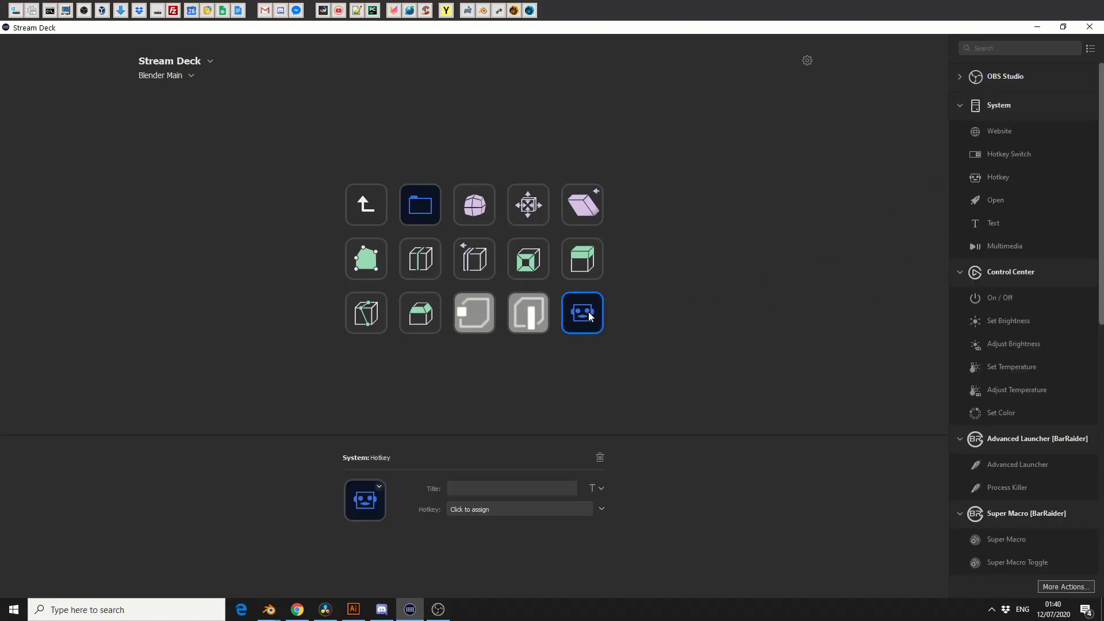
pyautogui.click(378, 487)
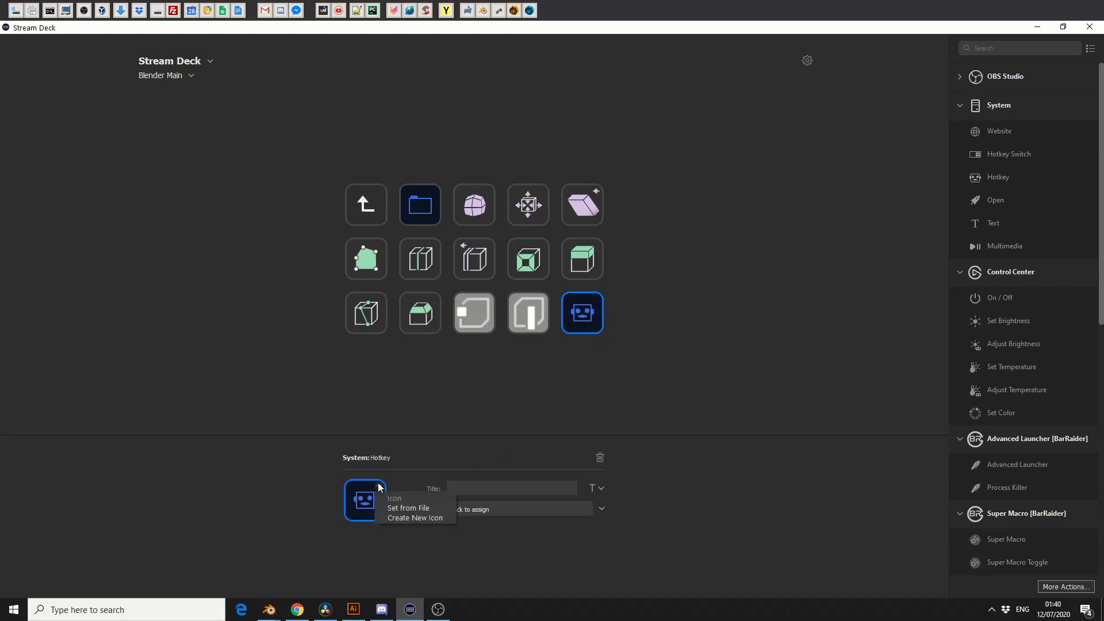
pyautogui.click(412, 517)
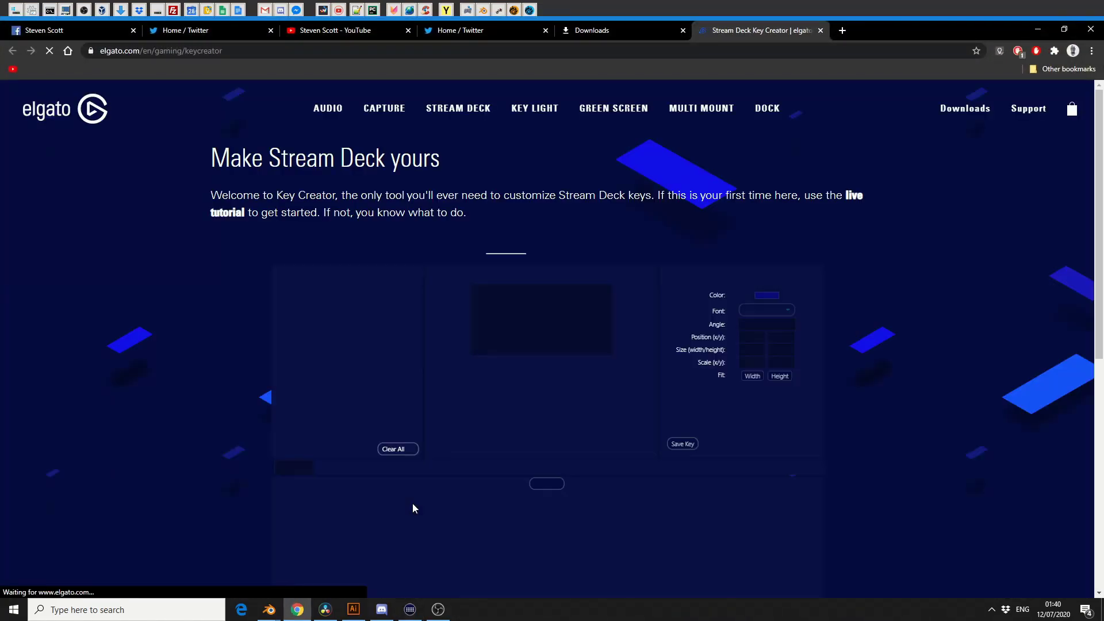
# Scroll through the Elgato Key Creator page in the browser.
pyautogui.scroll(-2, 423, 420)
pyautogui.scroll(-3, 581, 363)
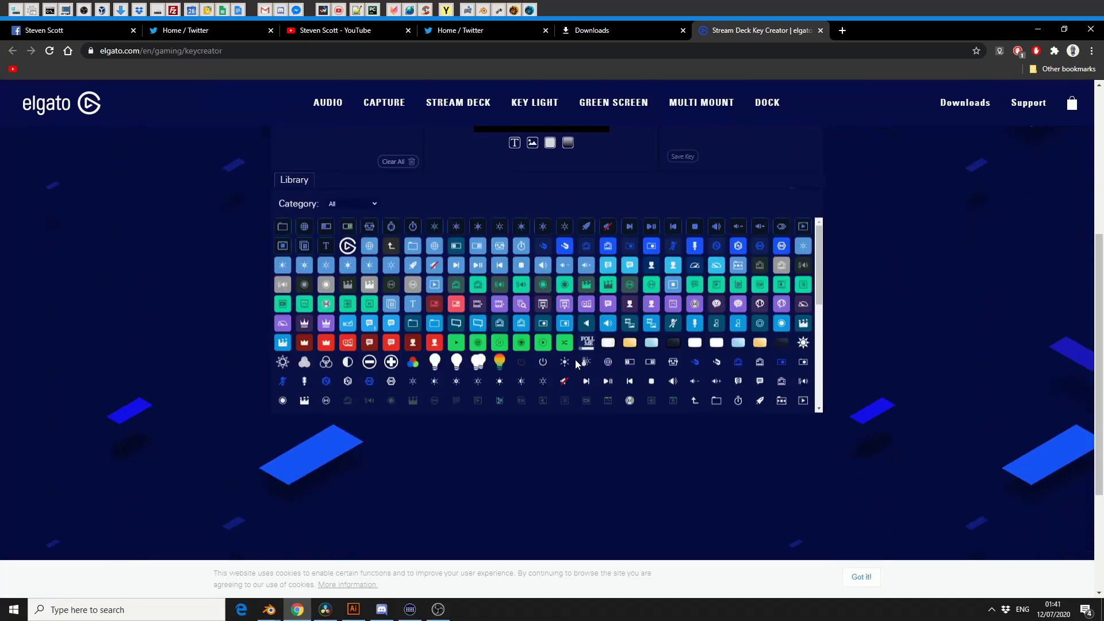
pyautogui.scroll(4, 574, 364)
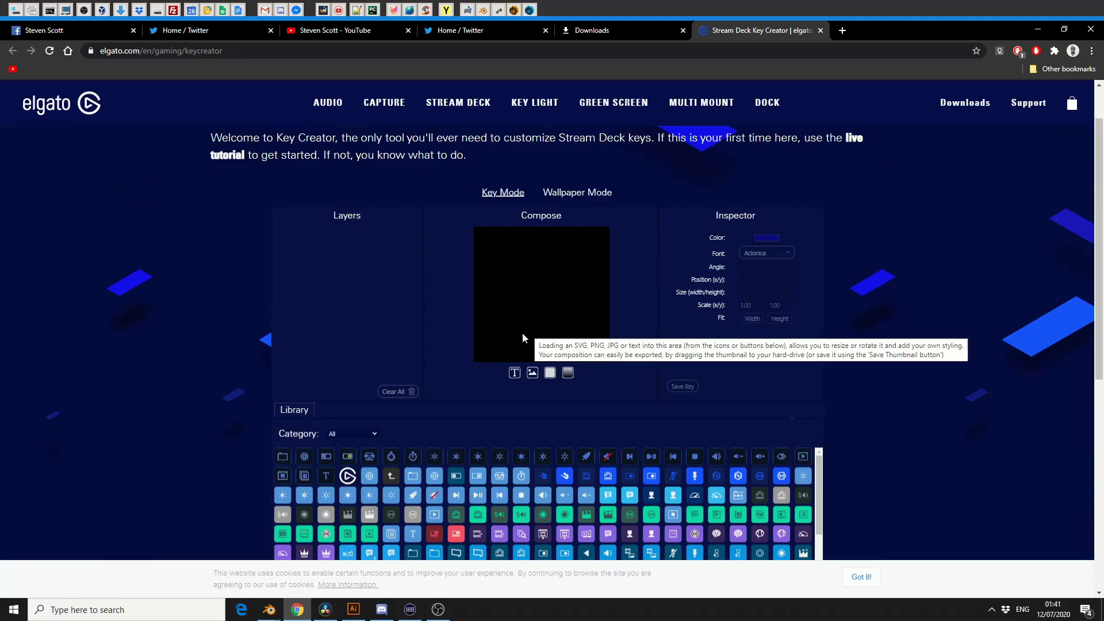
# Minimize the Key Creator browser, bring Blender forward and dismiss its splash screen.
pyautogui.click(1034, 30)
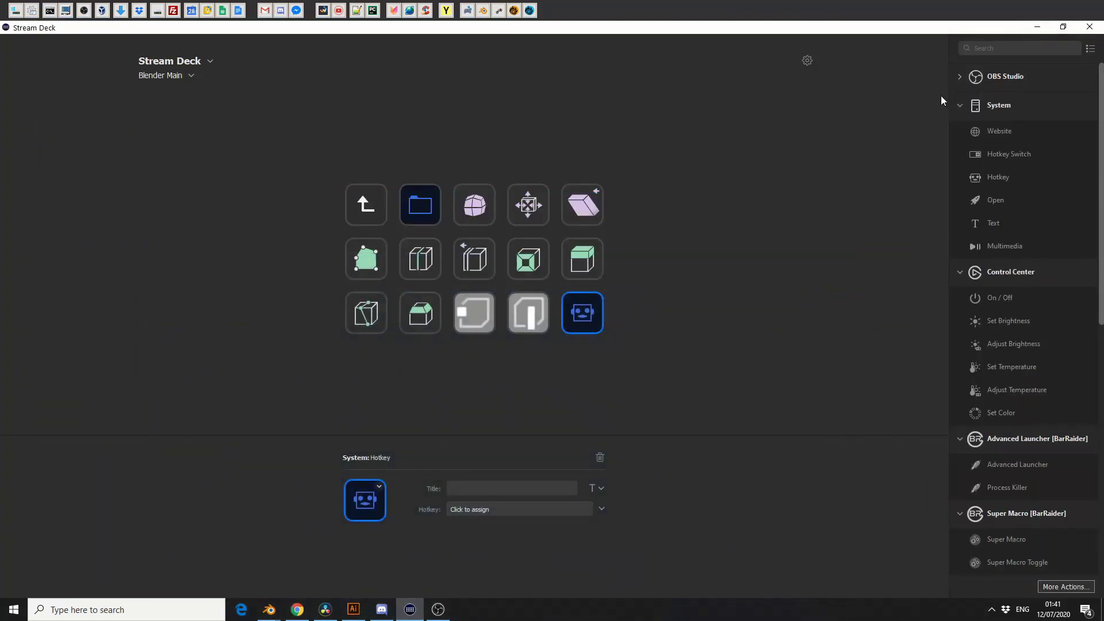
pyautogui.moveTo(268, 609)
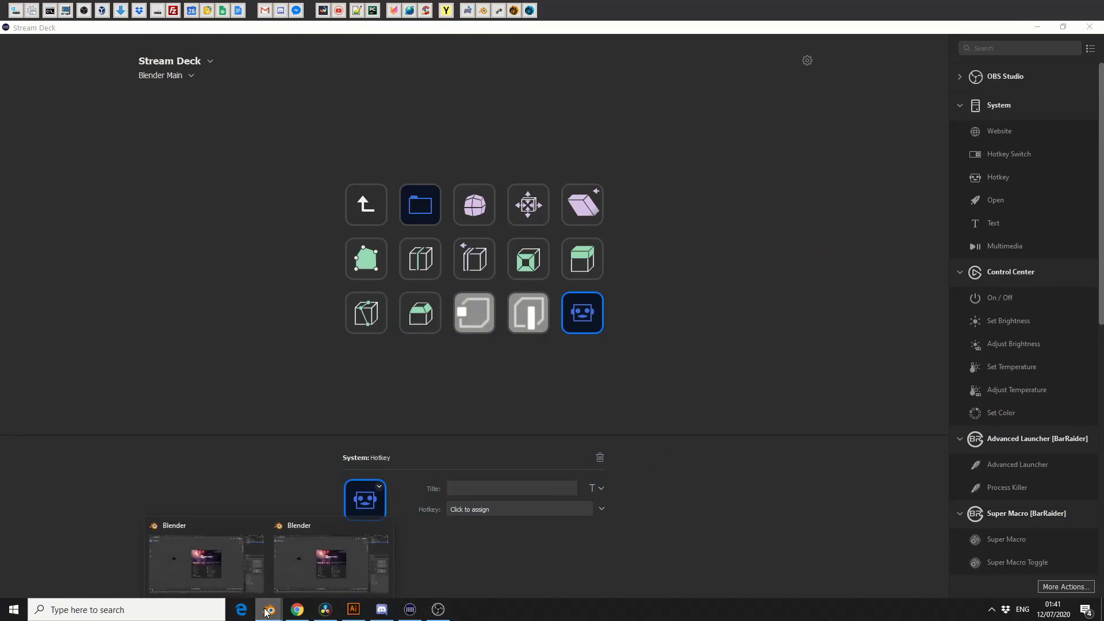
pyautogui.click(238, 572)
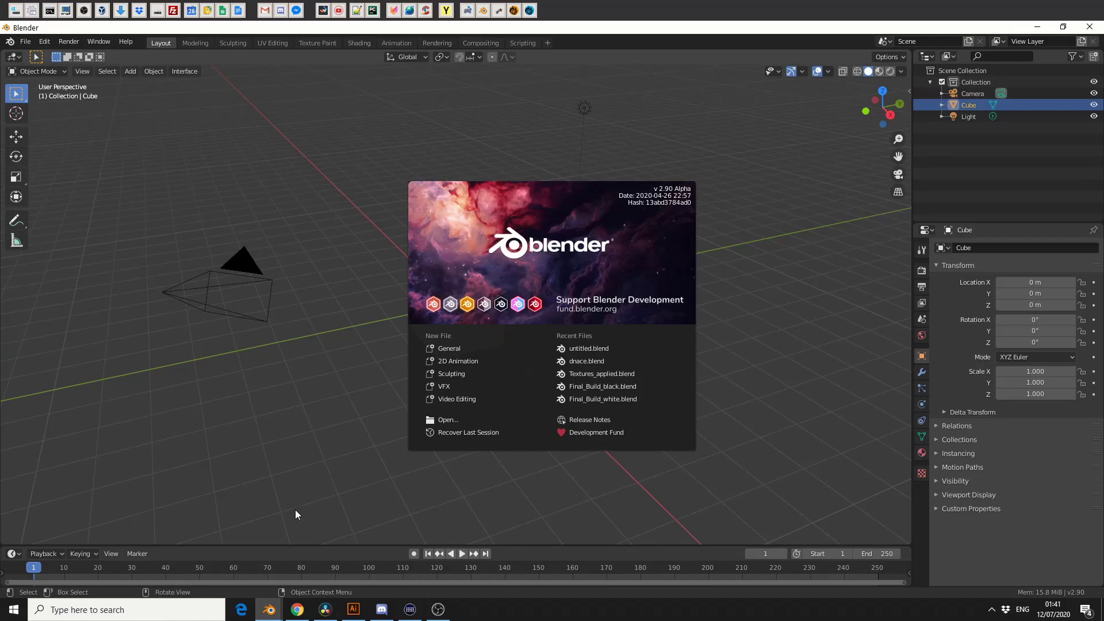
pyautogui.click(316, 460)
# In Blender Preferences, try a larger Resolution Scale, reset it to 1, then minimize Preferences.
pyautogui.hotkey('ctrl', ',')
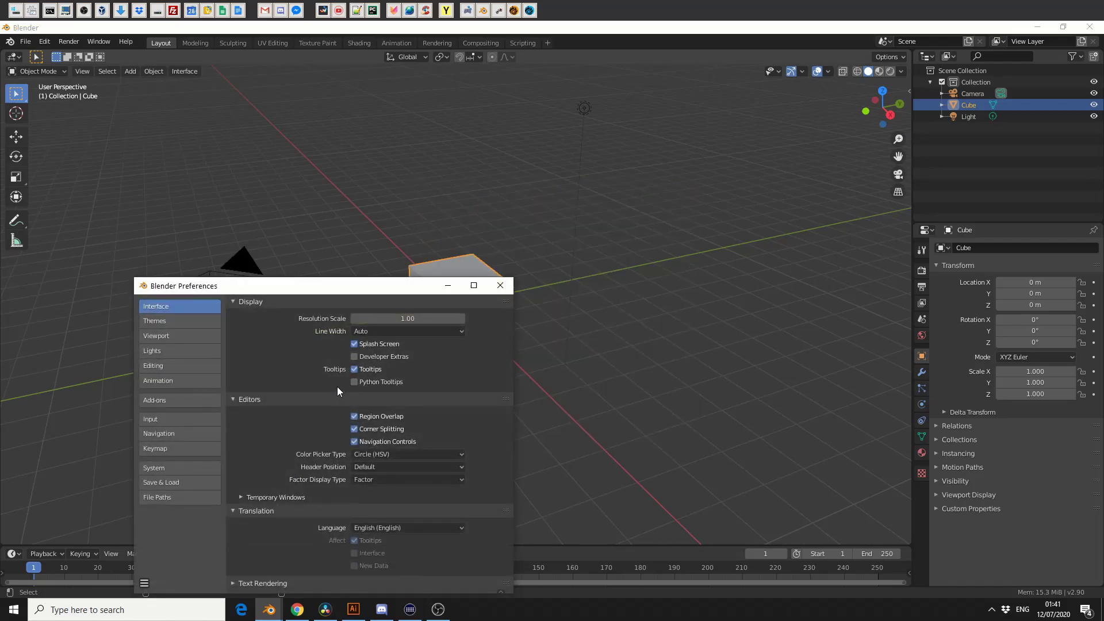
pyautogui.moveTo(387, 319); pyautogui.dragTo(514, 319)
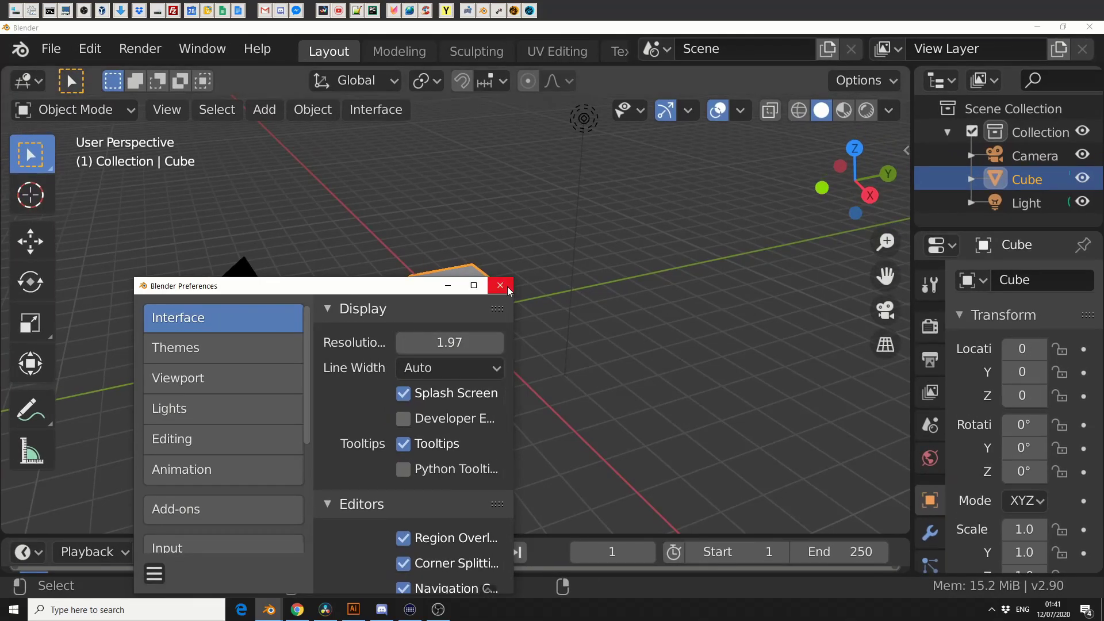
pyautogui.click(473, 332)
pyautogui.write('1')
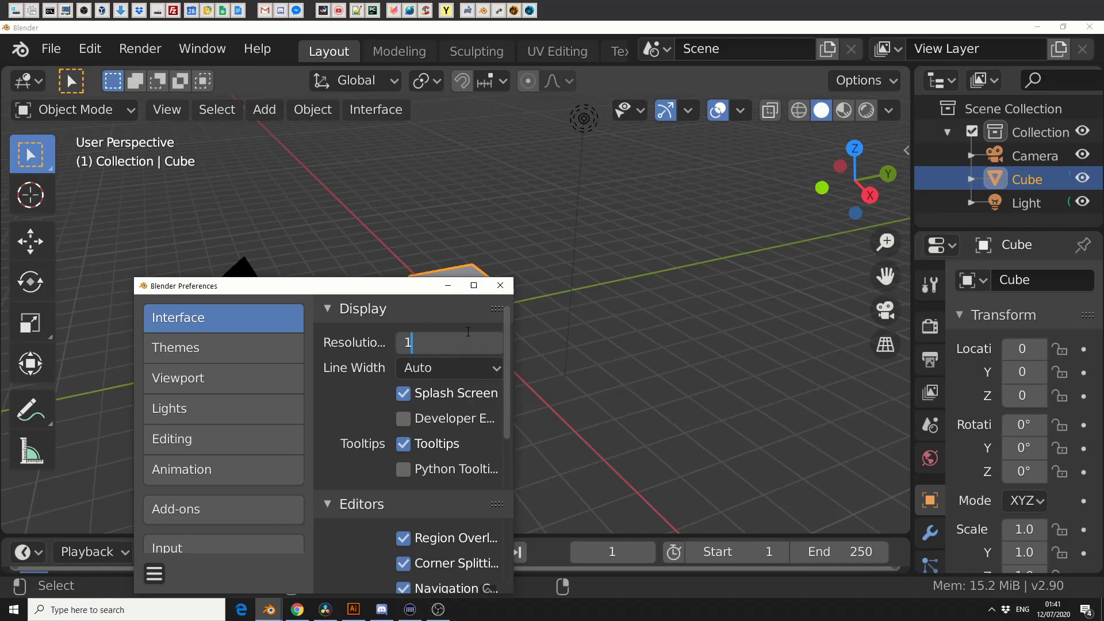
pyautogui.press('Return')
pyautogui.click(448, 286)
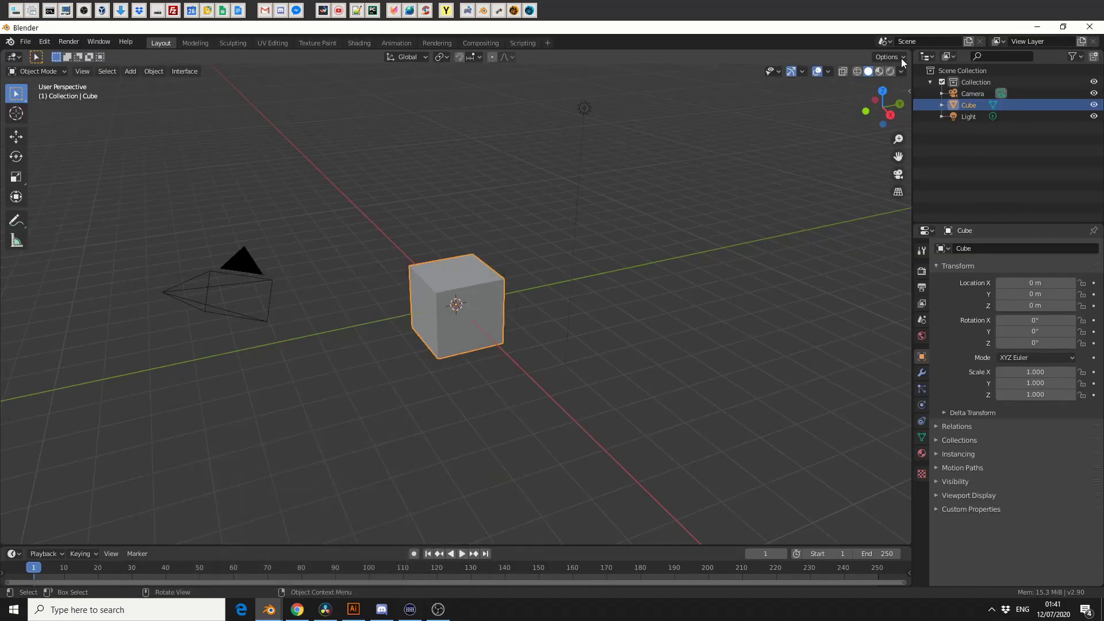
# Return to Stream Deck, open the edit-mode folder and select its empty key.
pyautogui.hotkey('alt', 'Tab')
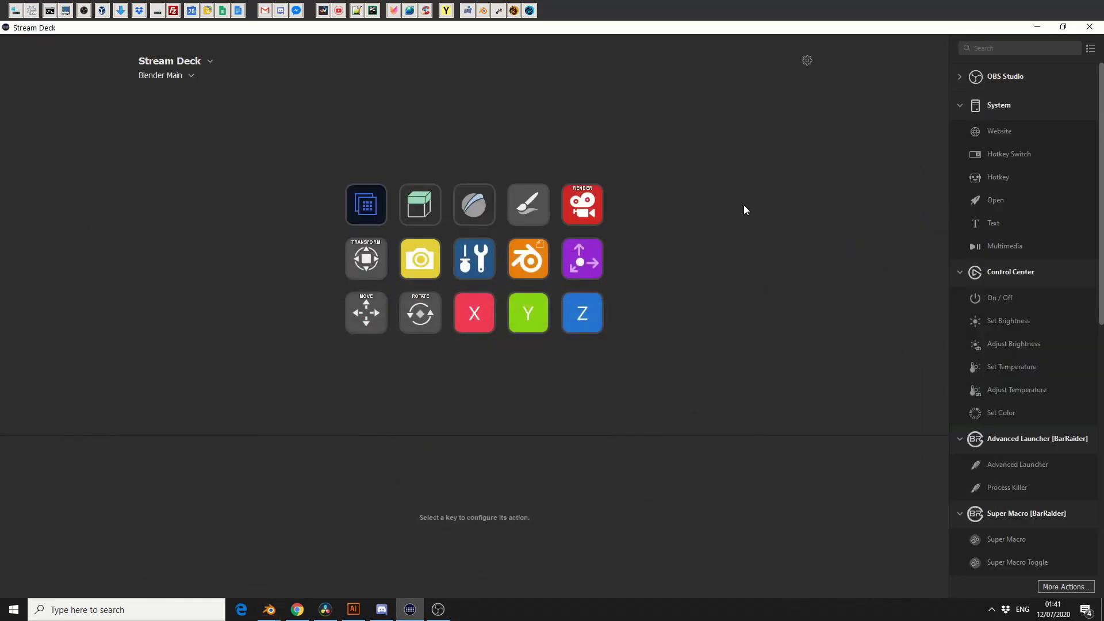
pyautogui.doubleClick(429, 215)
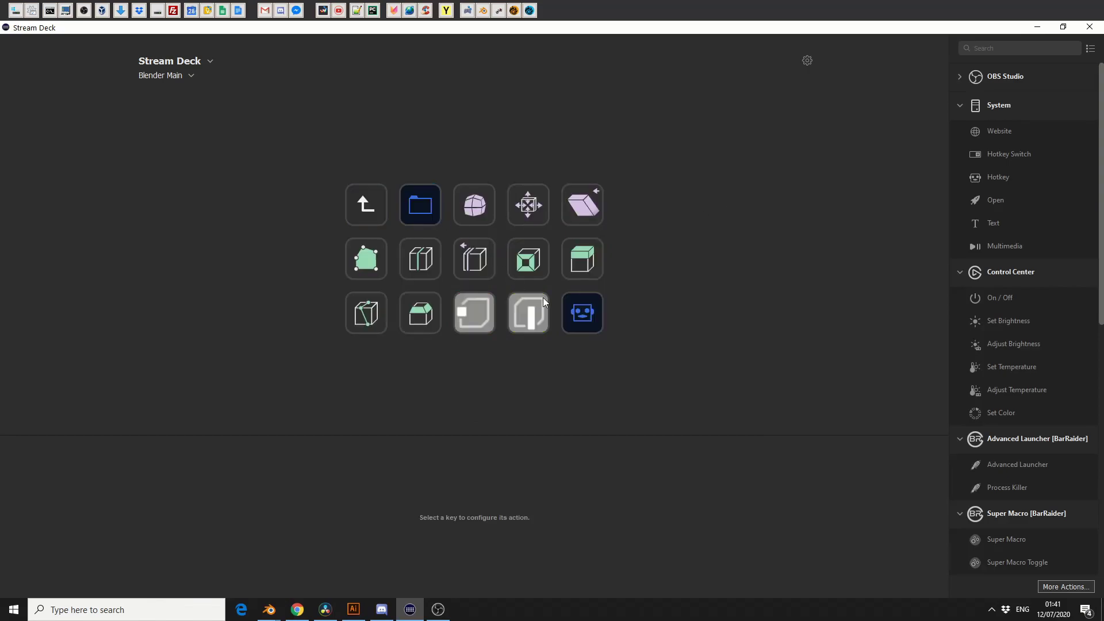
pyautogui.click(593, 311)
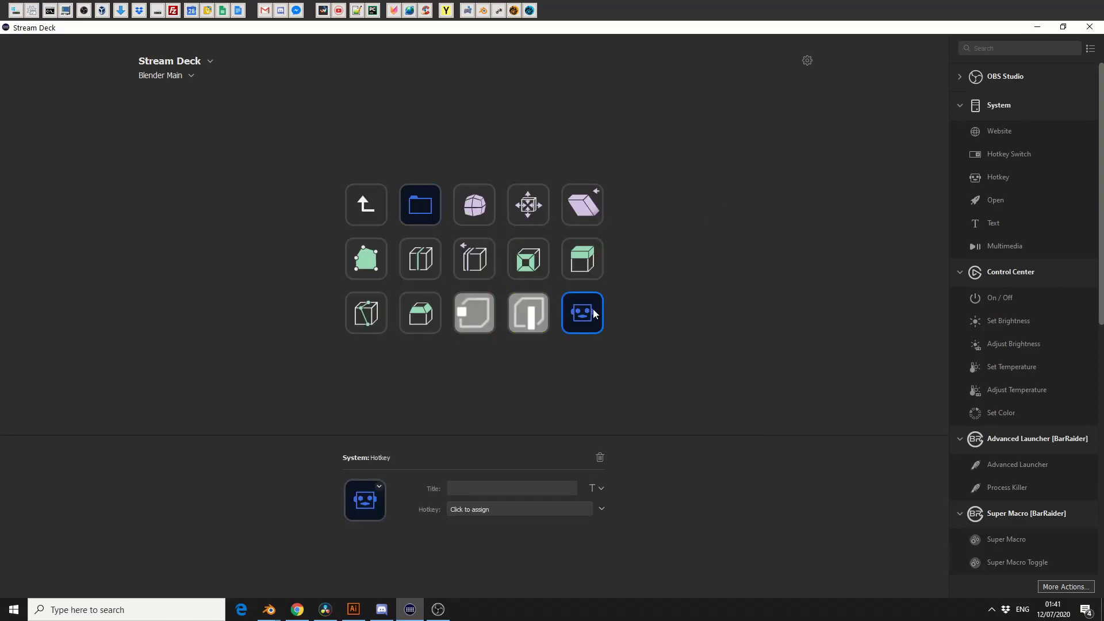
# Set the key's icon from file to Edit_Mode/Faces.png and activate its Hotkey field.
pyautogui.click(379, 487)
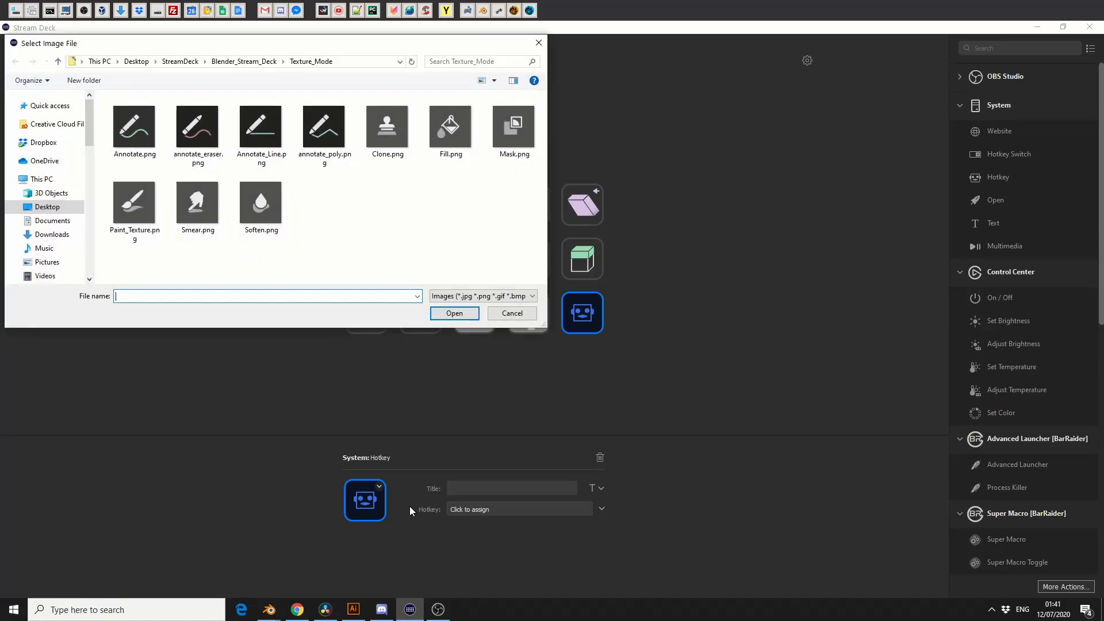
pyautogui.click(256, 62)
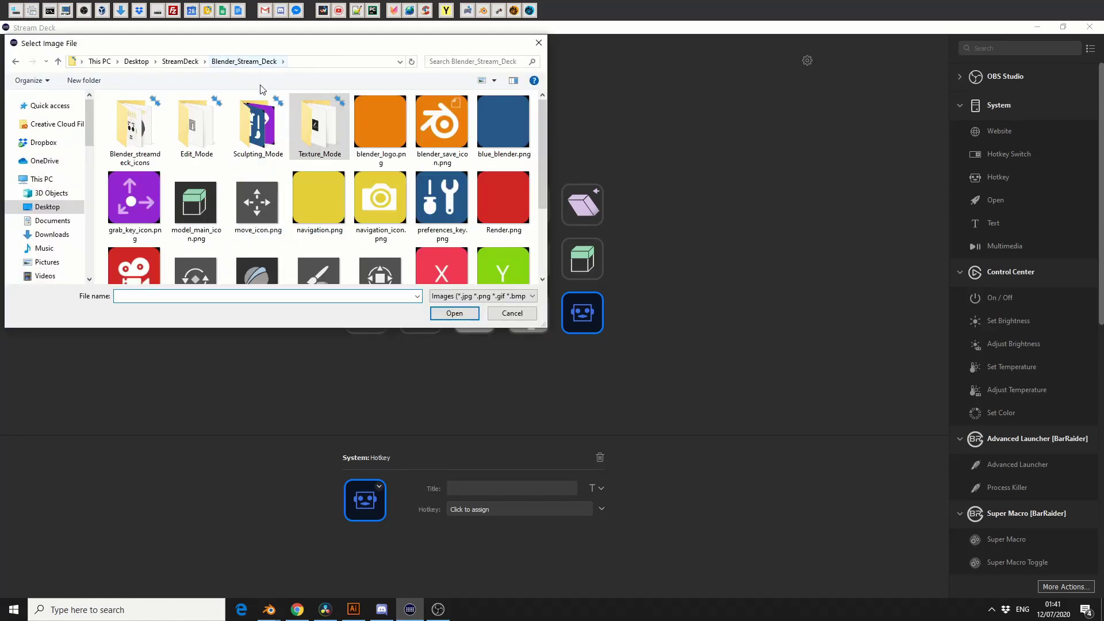
pyautogui.doubleClick(267, 128)
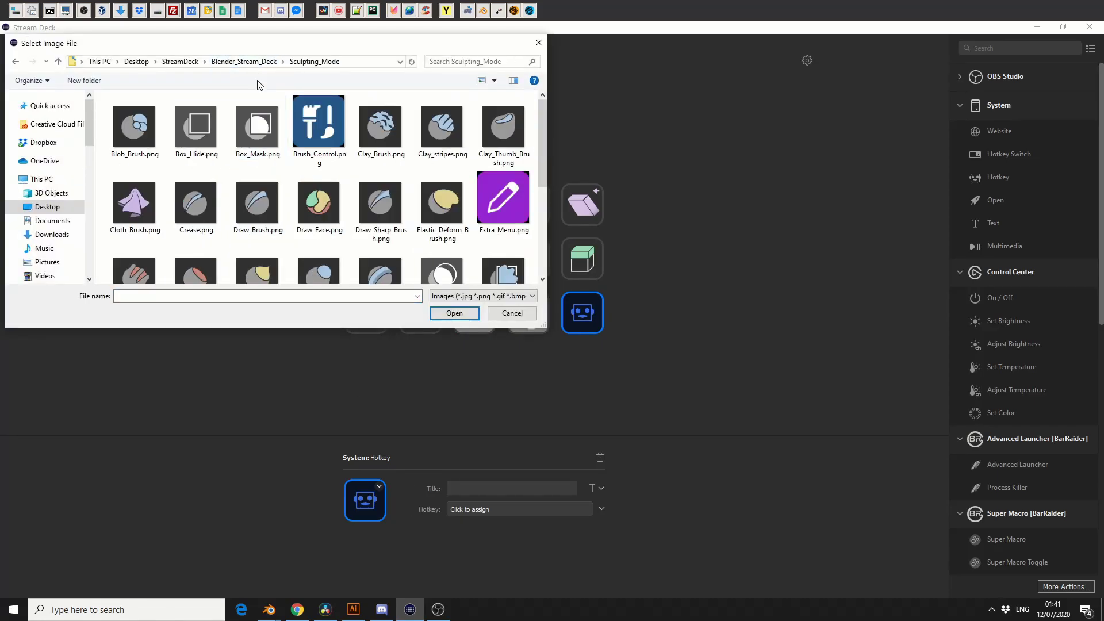
pyautogui.click(244, 62)
pyautogui.doubleClick(199, 151)
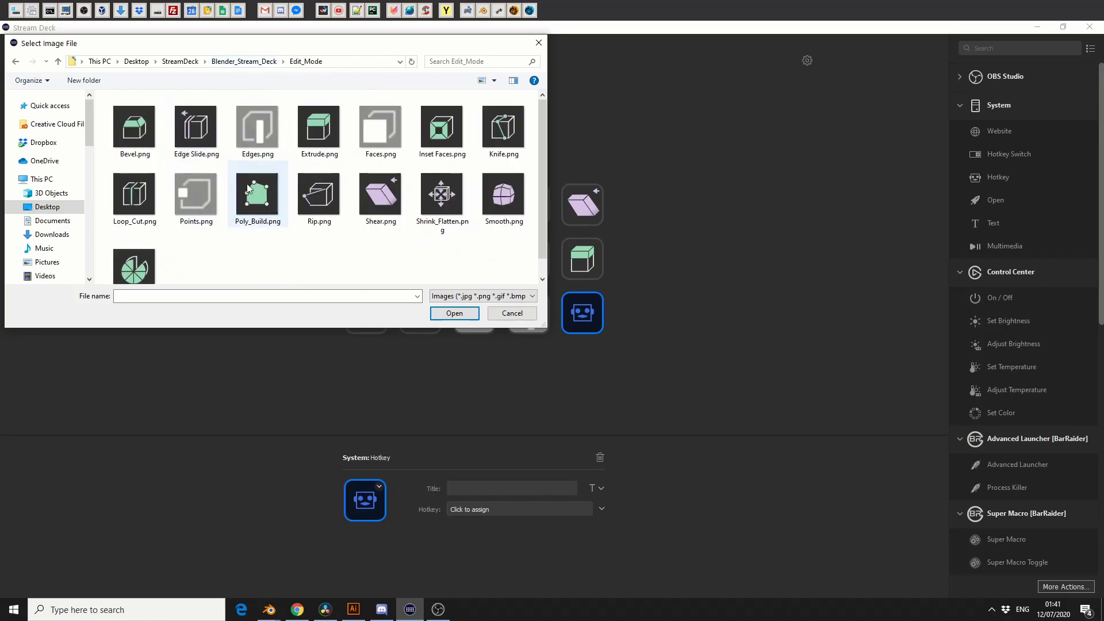
pyautogui.doubleClick(380, 143)
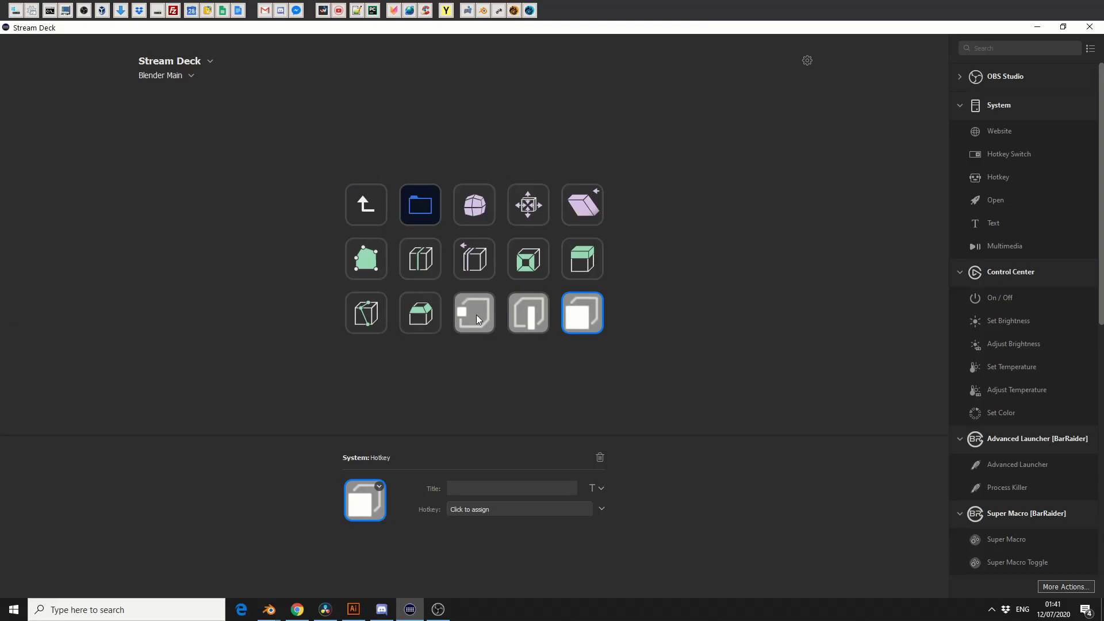
pyautogui.click(469, 509)
# Assign hotkey 3 to the key, then bring the Blender cube scene forward.
pyautogui.press('3')
pyautogui.click(669, 345)
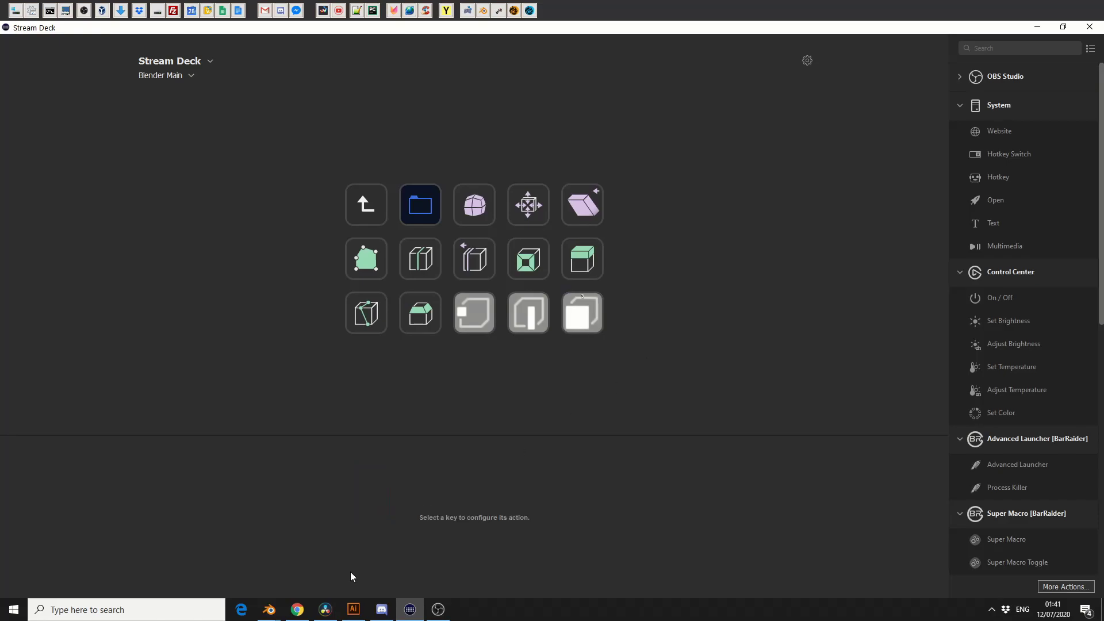
pyautogui.click(278, 618)
pyautogui.click(208, 558)
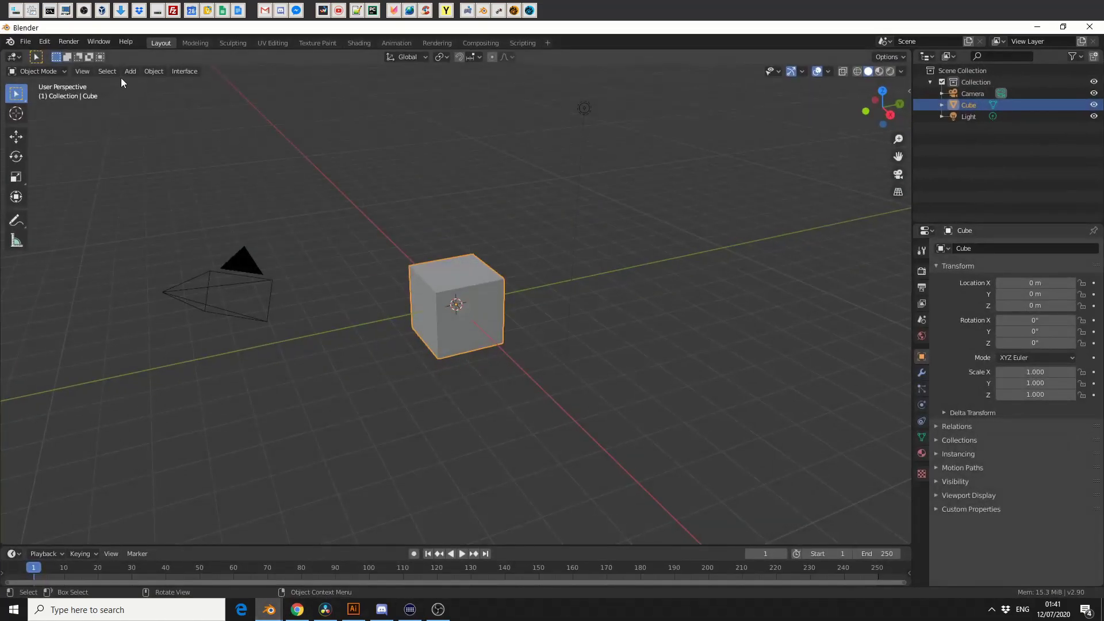
# Put the cube in Edit Mode with face select (Tab, 3), then return to Stream Deck.
pyautogui.press('Tab')
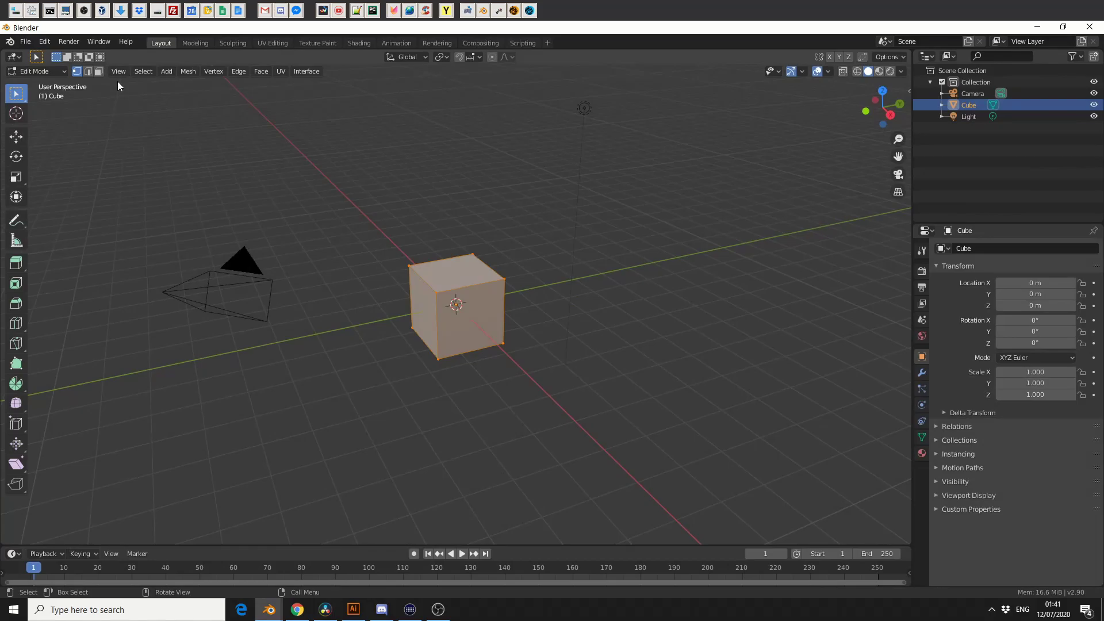
pyautogui.press('3')
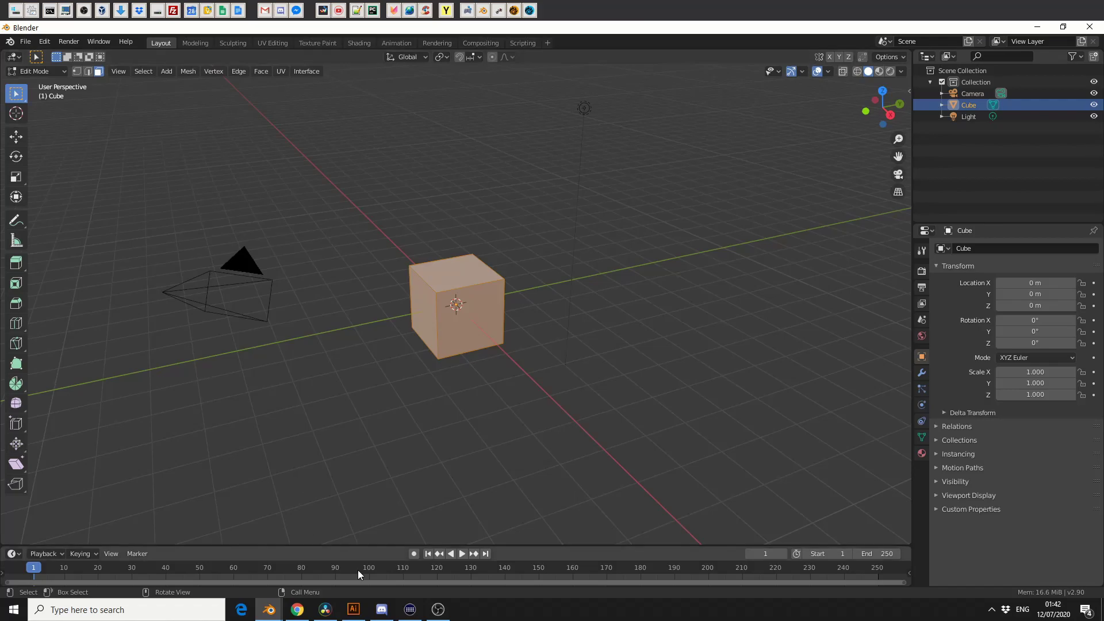
pyautogui.click(414, 613)
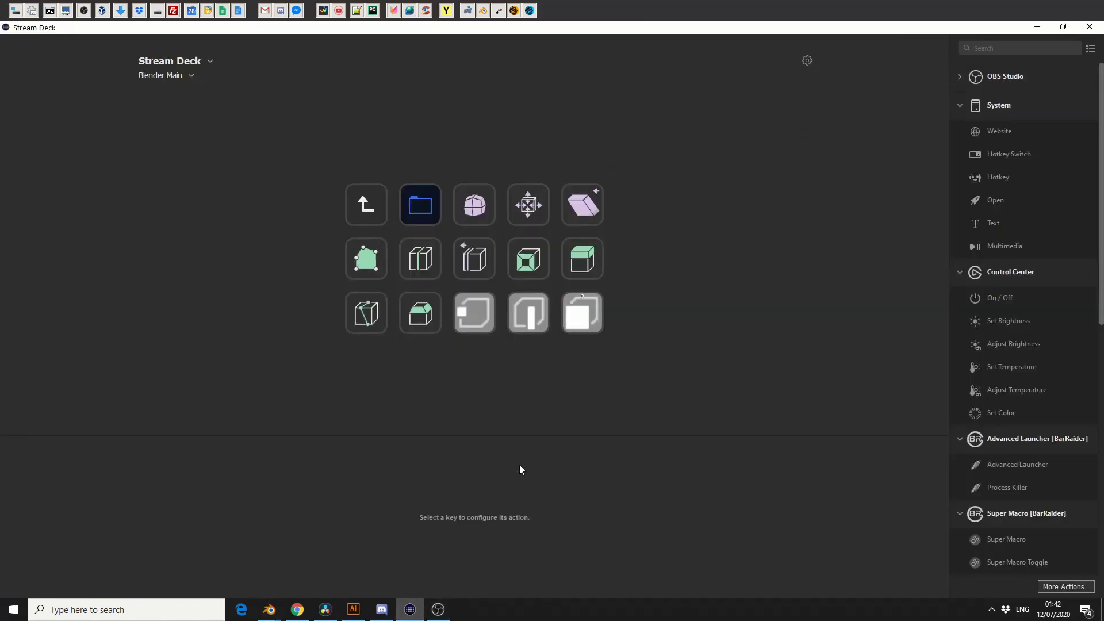